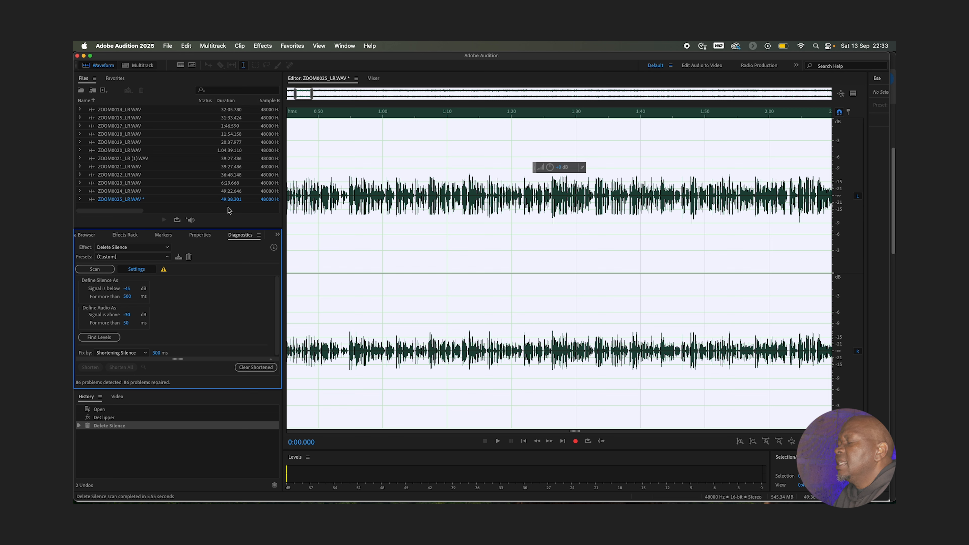
Select the quiet gap between words at about 0:42.3 in the waveform and capture it as the noise print
{"action": "left_click", "coordinate": [296, 195]}
{"action": "scroll", "coordinate": [313, 195], "scroll_direction": "up", "scroll_amount": 6}
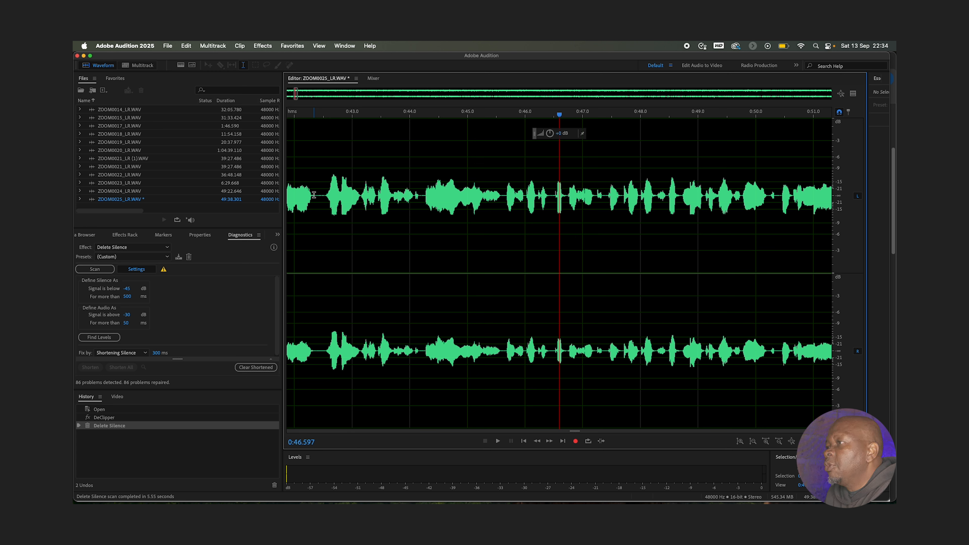
{"action": "scroll", "coordinate": [333, 256], "scroll_direction": "right", "scroll_amount": 2}
{"action": "scroll", "coordinate": [333, 255], "scroll_direction": "left", "scroll_amount": 2}
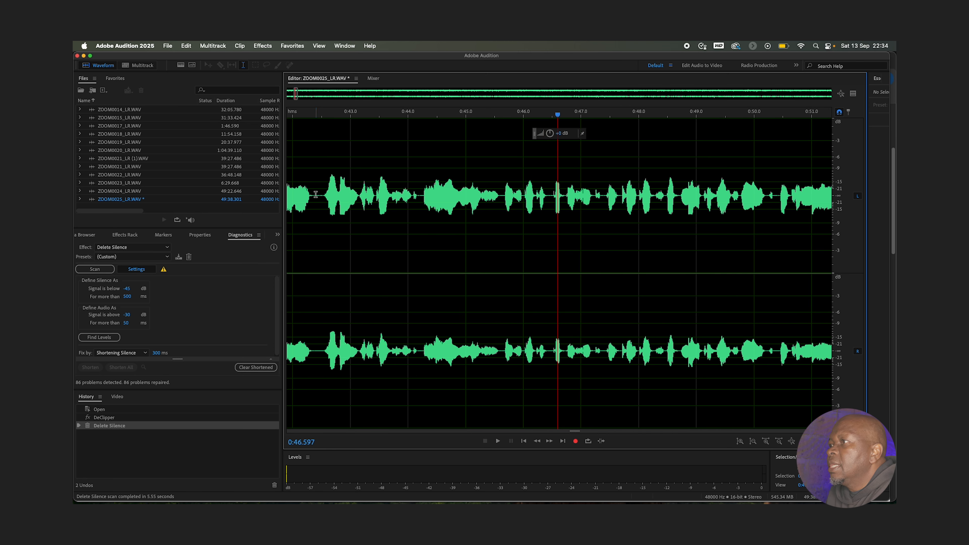
{"action": "left_click_drag", "start_coordinate": [313, 195], "coordinate": [323, 192]}
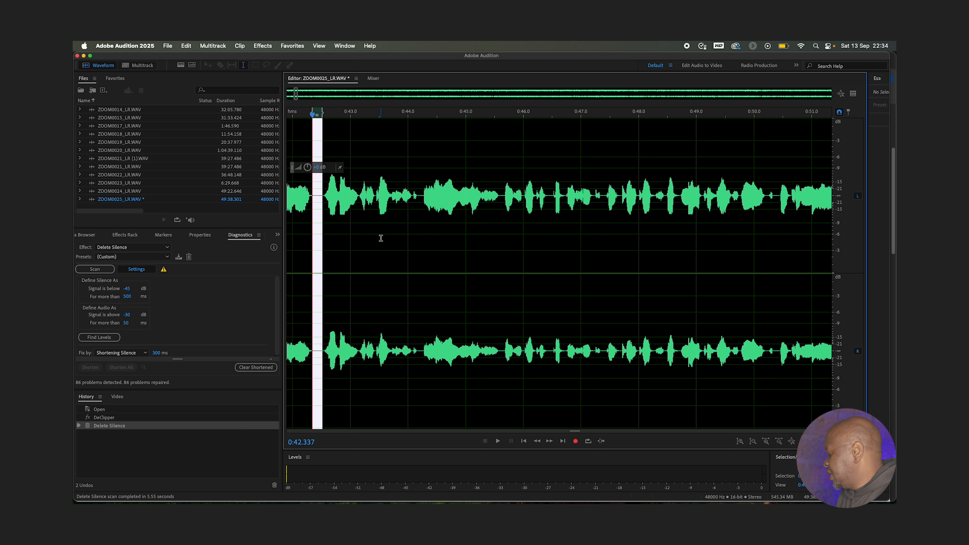
{"action": "key", "text": "shift+p"}
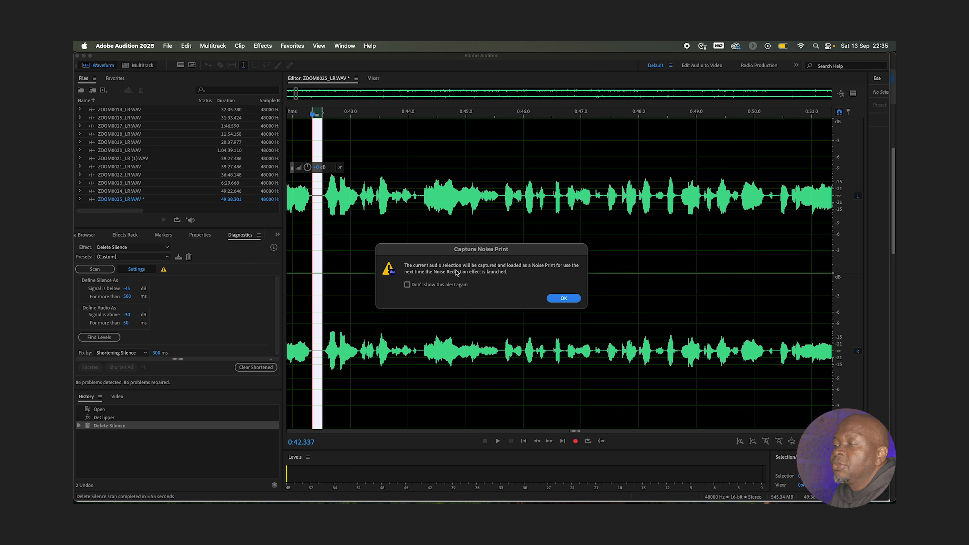
{"action": "left_click", "coordinate": [560, 301]}
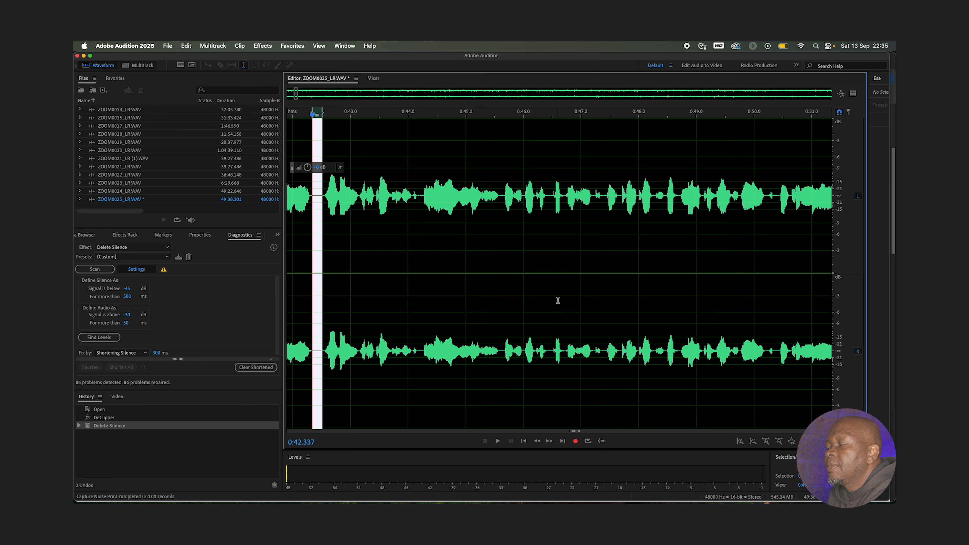
Apply the Noise Reduction process to the entire file using the captured noise print and the default preset
{"action": "left_click", "coordinate": [263, 46]}
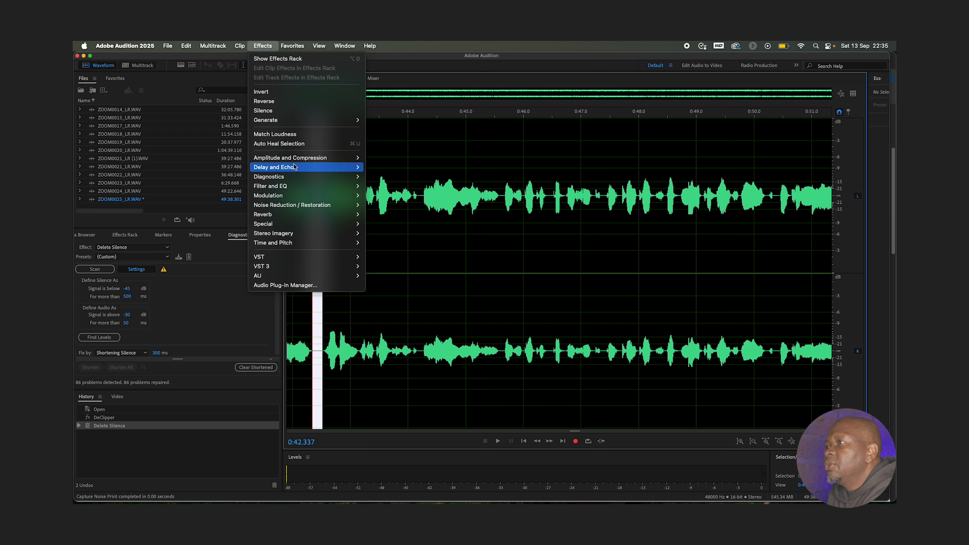
{"action": "mouse_move", "coordinate": [288, 205]}
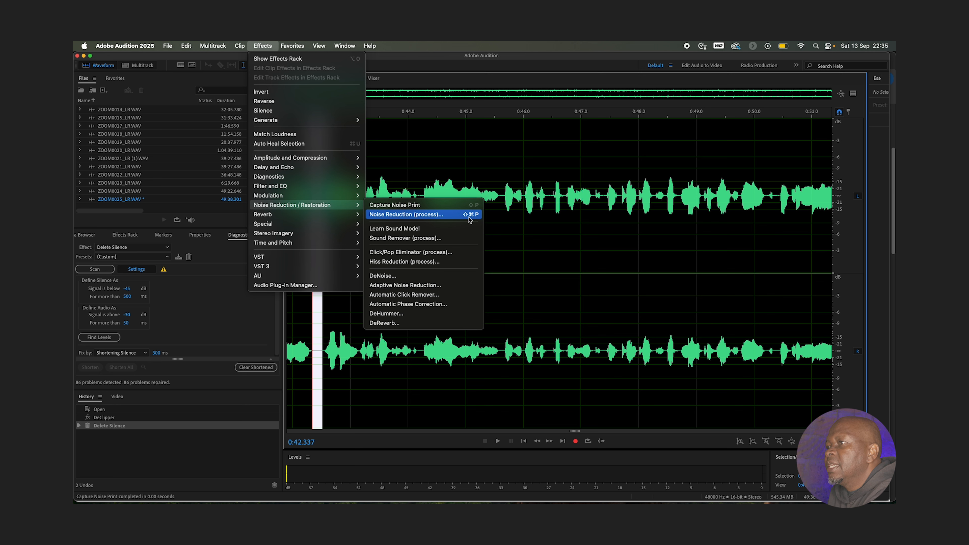
{"action": "left_click", "coordinate": [406, 216]}
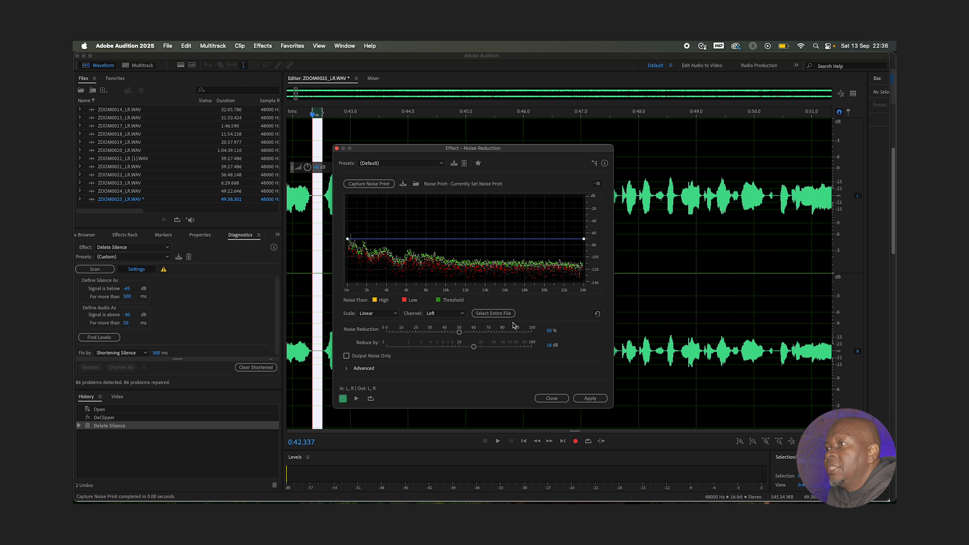
{"action": "left_click", "coordinate": [515, 326]}
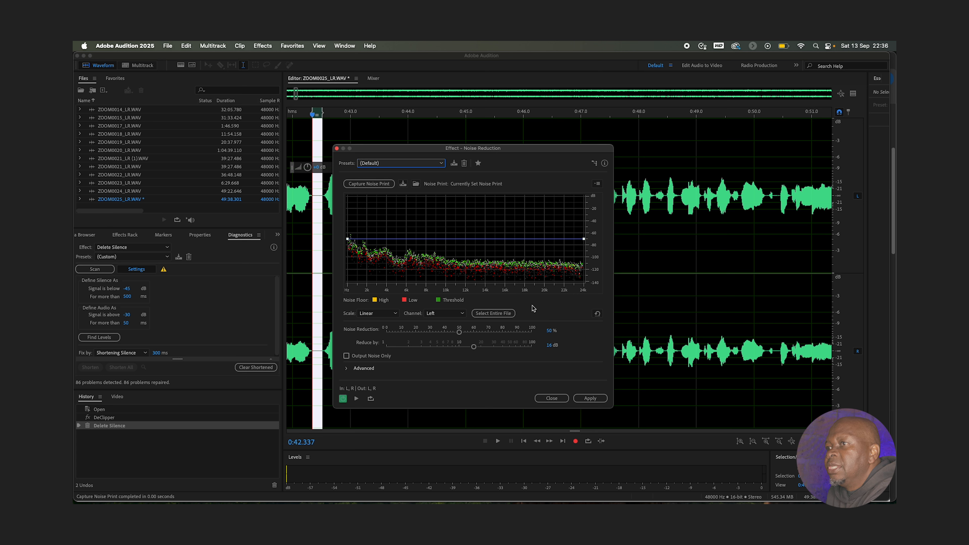
{"action": "left_click", "coordinate": [492, 316]}
{"action": "left_click", "coordinate": [492, 316]}
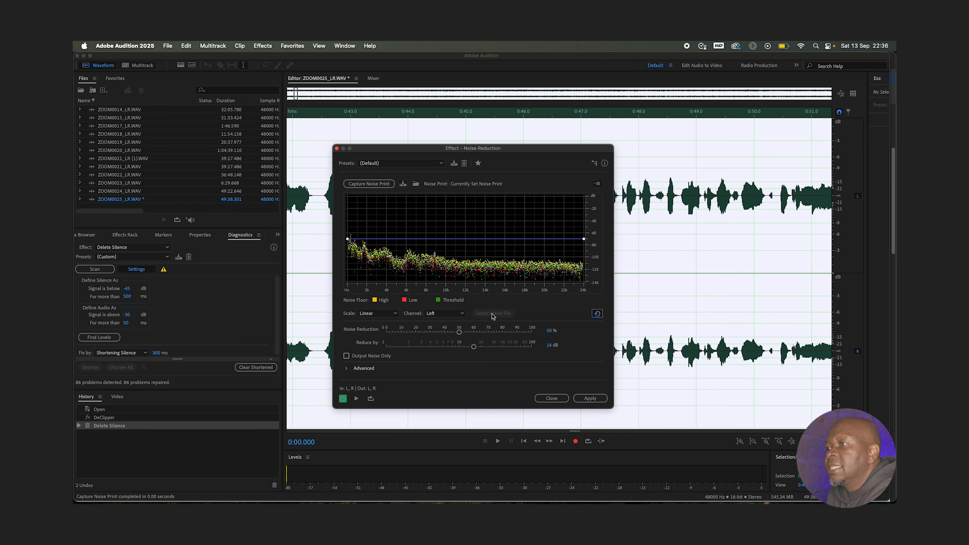
{"action": "left_click", "coordinate": [591, 401]}
{"action": "left_click", "coordinate": [590, 400]}
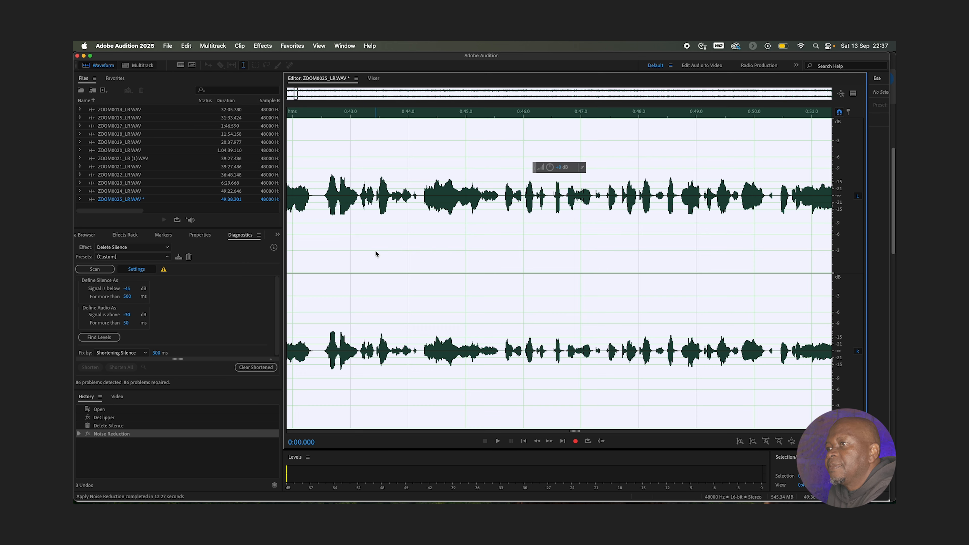
Apply the Parametric Equalizer to the whole recording with the Vocal Enhancer preset
{"action": "left_click", "coordinate": [318, 194]}
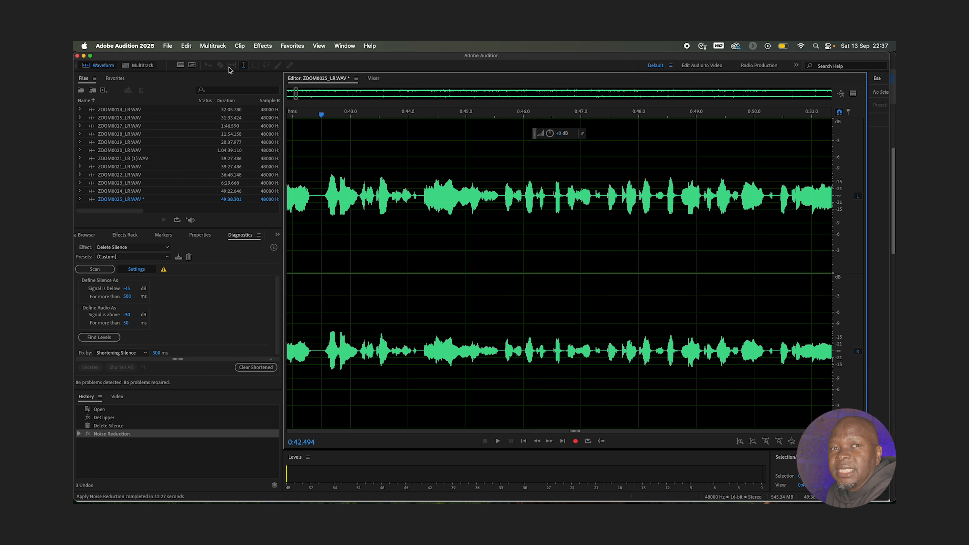
{"action": "left_click", "coordinate": [262, 45]}
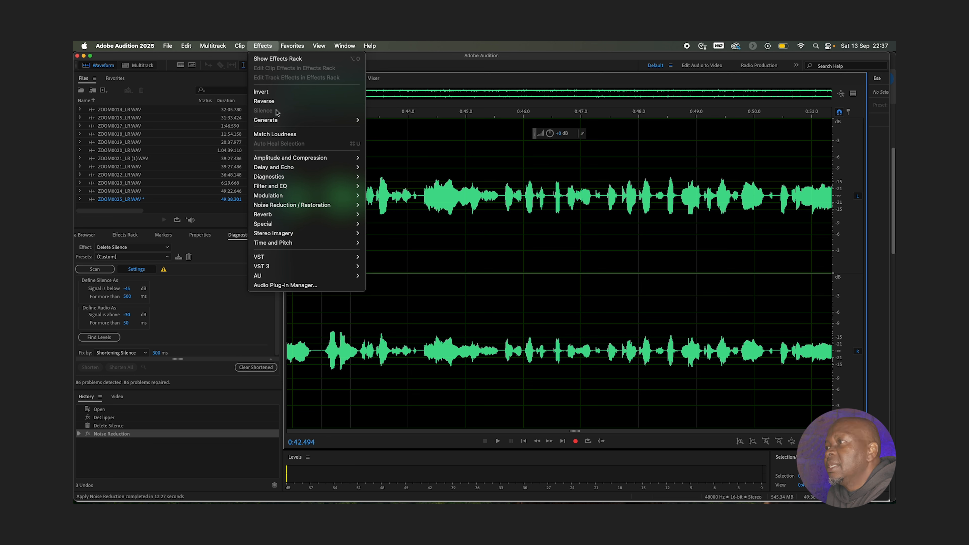
{"action": "mouse_move", "coordinate": [287, 171]}
{"action": "mouse_move", "coordinate": [289, 187]}
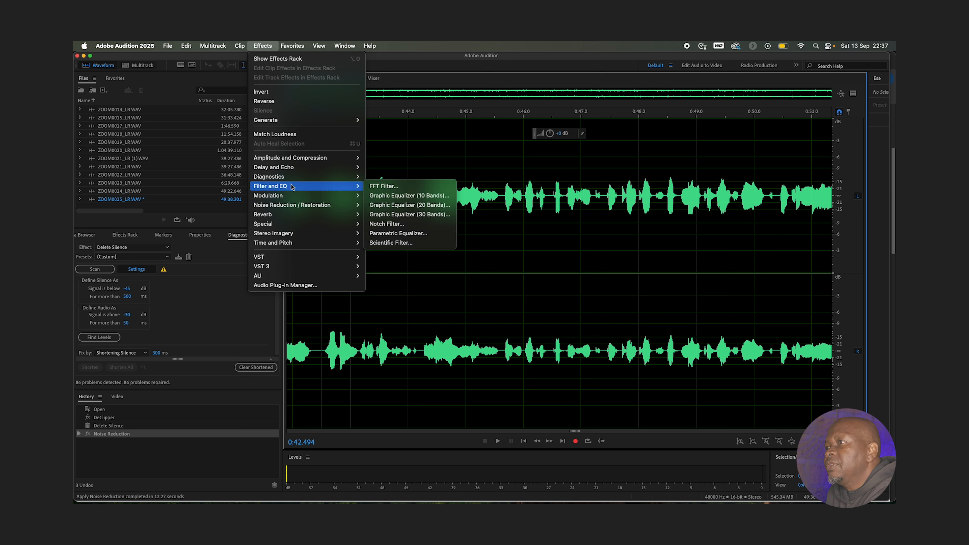
{"action": "left_click", "coordinate": [398, 234]}
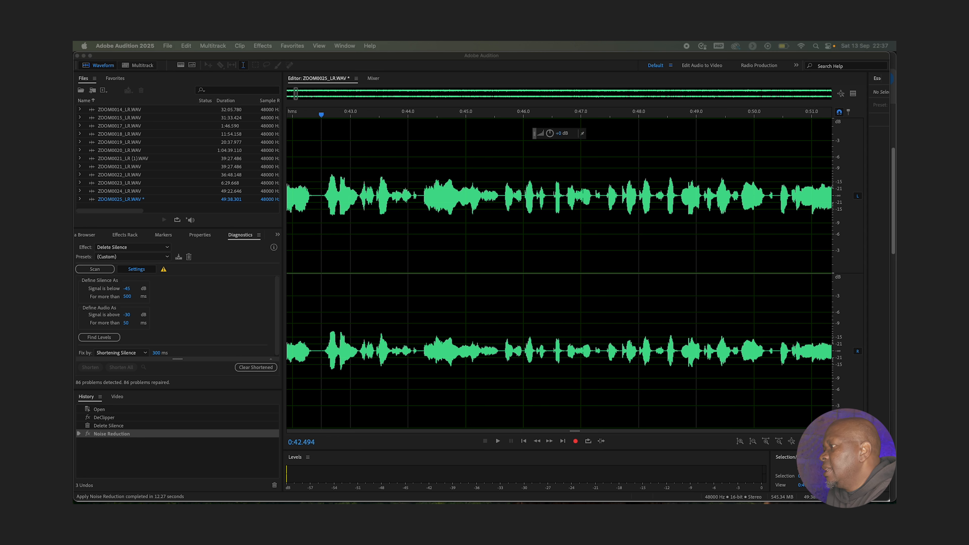
{"action": "left_click_drag", "start_coordinate": [520, 152], "coordinate": [534, 176]}
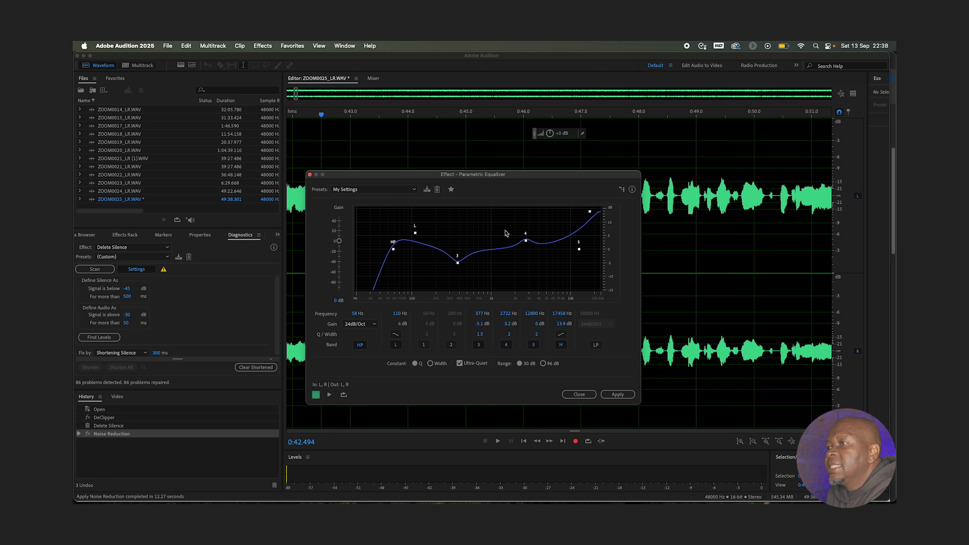
{"action": "left_click", "coordinate": [413, 189]}
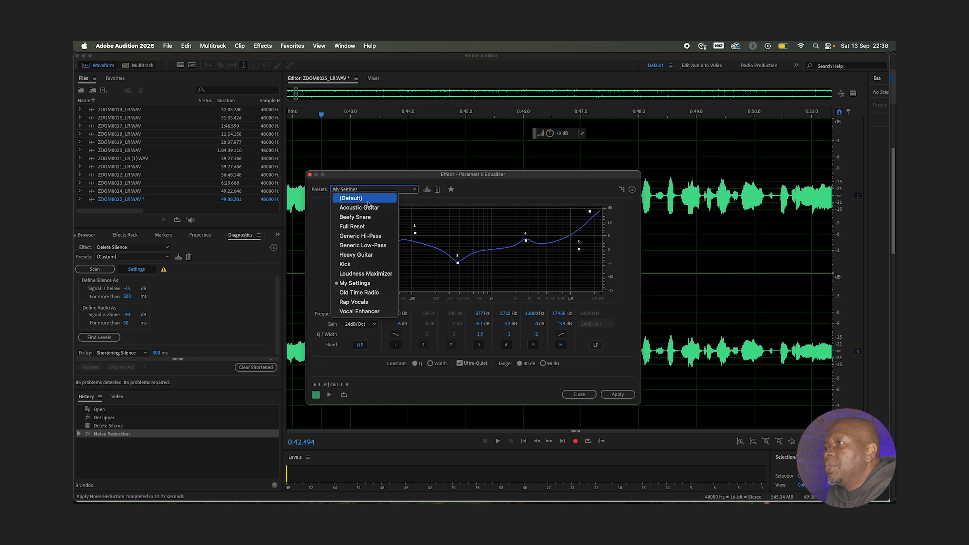
{"action": "left_click", "coordinate": [372, 311]}
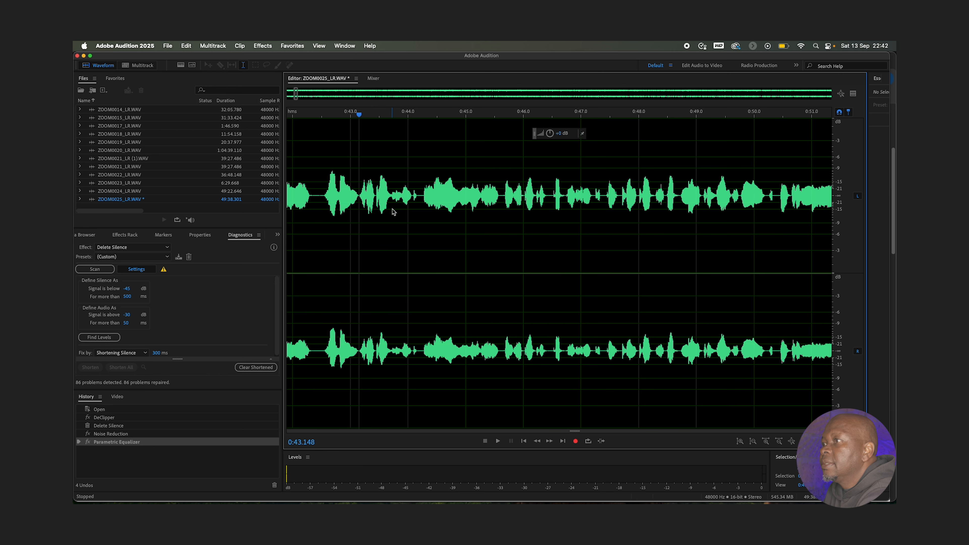
Apply the Speech Volume Leveler with the Medium preset (-18 dB target, 80% leveling) and play back the result
{"action": "left_click", "coordinate": [358, 191]}
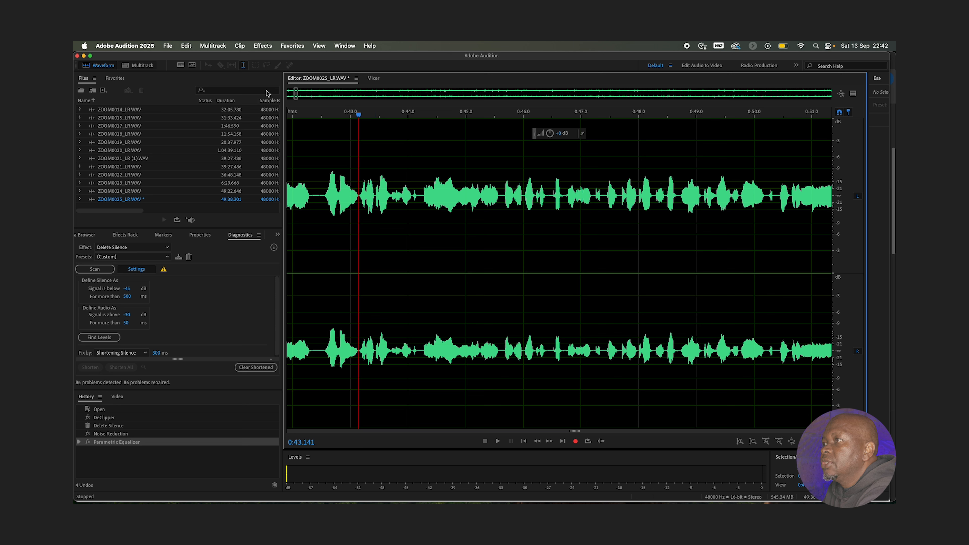
{"action": "left_click", "coordinate": [262, 46]}
{"action": "mouse_move", "coordinate": [291, 158]}
{"action": "left_click", "coordinate": [401, 262]}
{"action": "left_click_drag", "start_coordinate": [487, 180], "coordinate": [487, 187]}
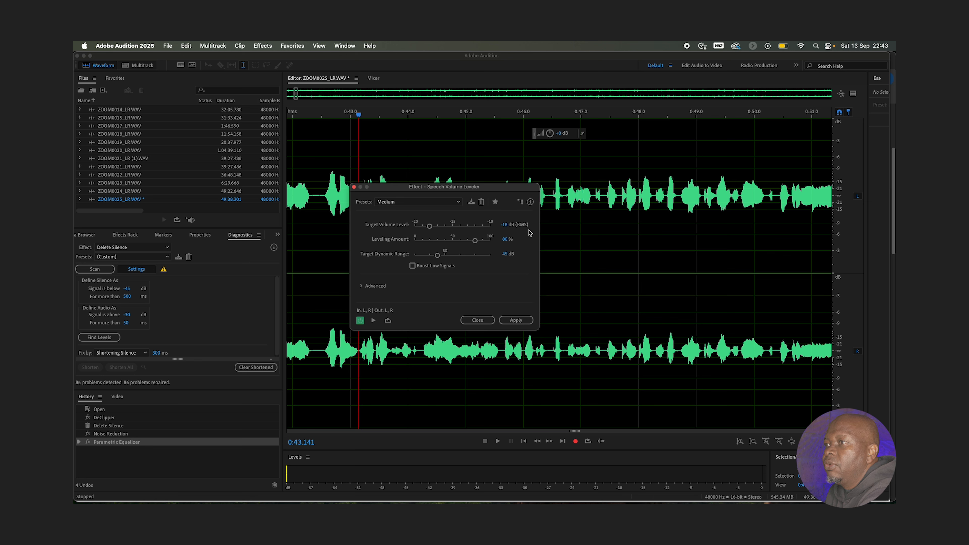
{"action": "left_click", "coordinate": [420, 202]}
{"action": "left_click", "coordinate": [387, 211]}
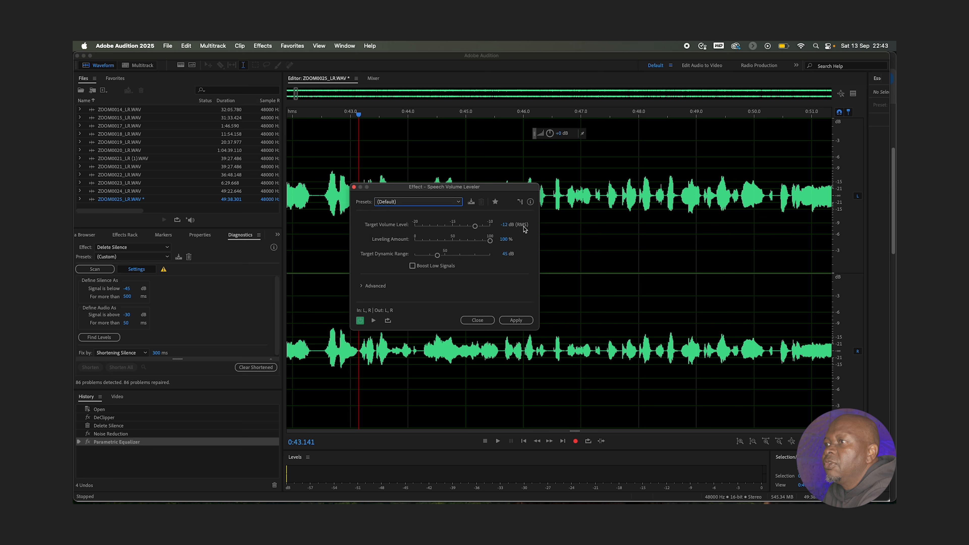
{"action": "left_click", "coordinate": [458, 202]}
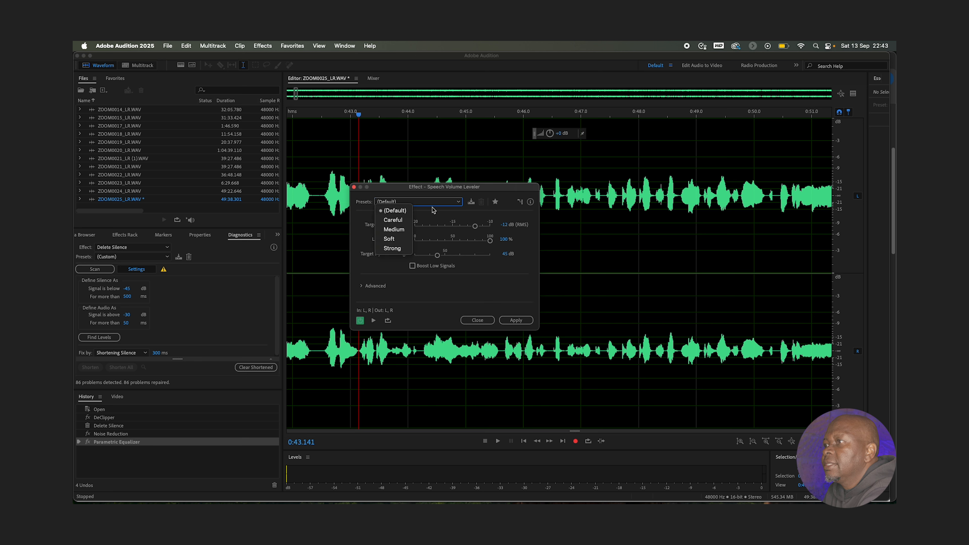
{"action": "left_click", "coordinate": [397, 230]}
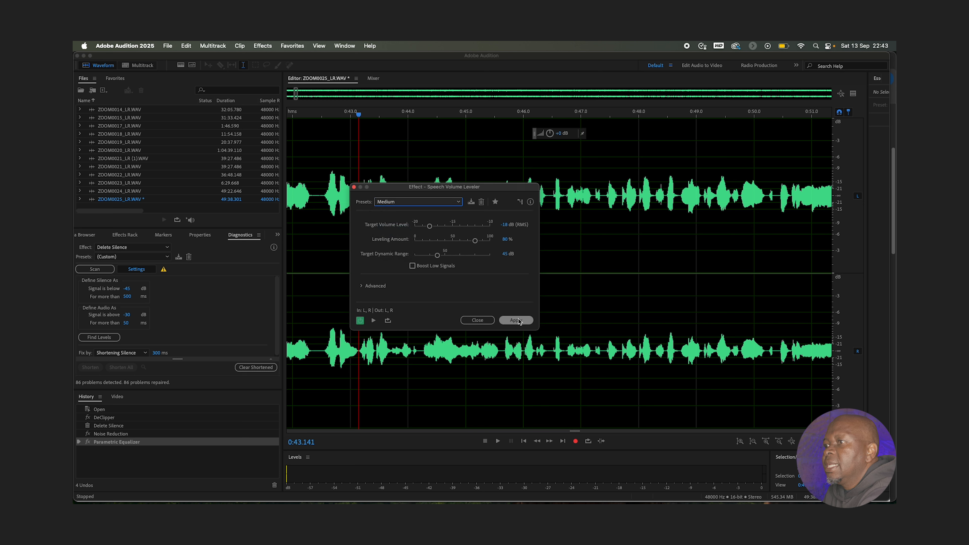
{"action": "left_click", "coordinate": [516, 320]}
{"action": "left_click", "coordinate": [498, 441]}
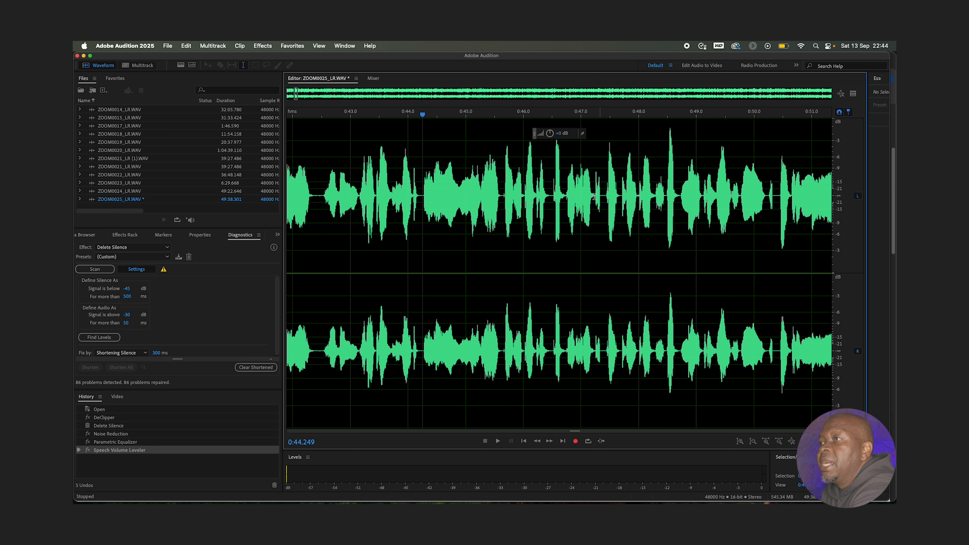
Apply the Hard Limiter to the recording with the Limit to -3dB preset
{"action": "left_click", "coordinate": [263, 47]}
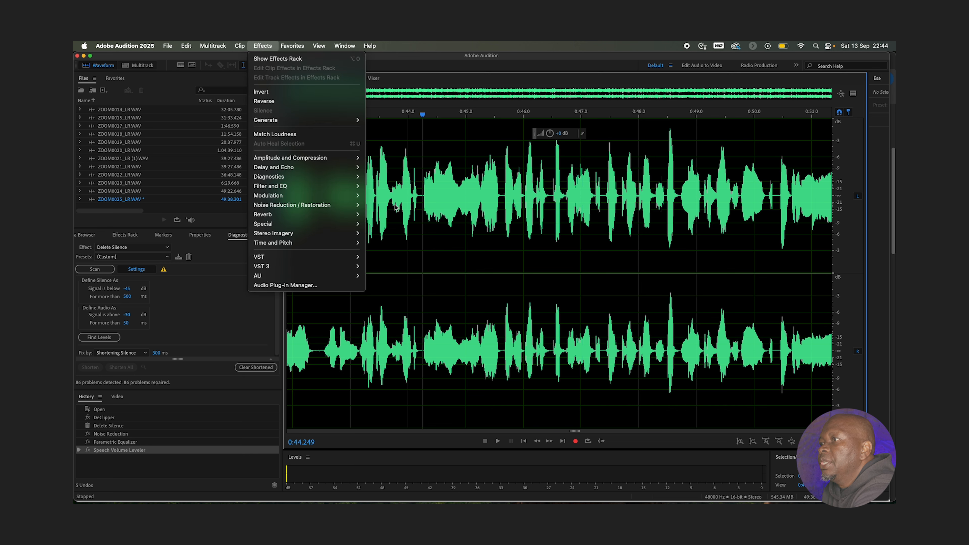
{"action": "mouse_move", "coordinate": [332, 163]}
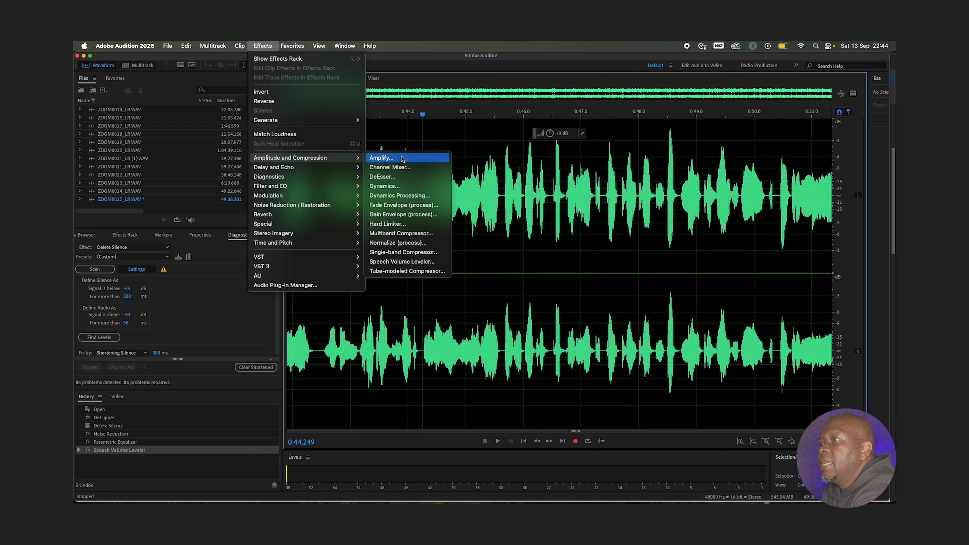
{"action": "left_click", "coordinate": [384, 224]}
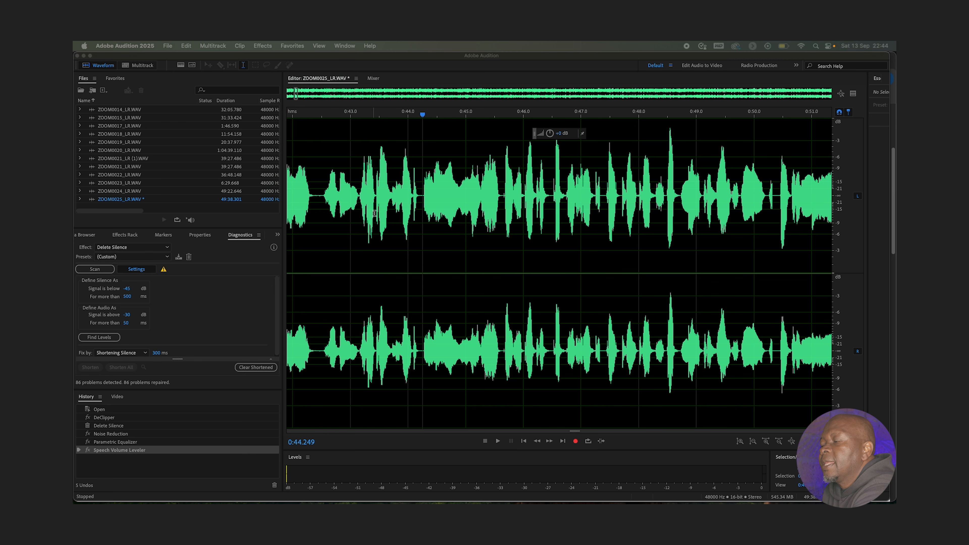
{"action": "left_click_drag", "start_coordinate": [510, 152], "coordinate": [568, 190]}
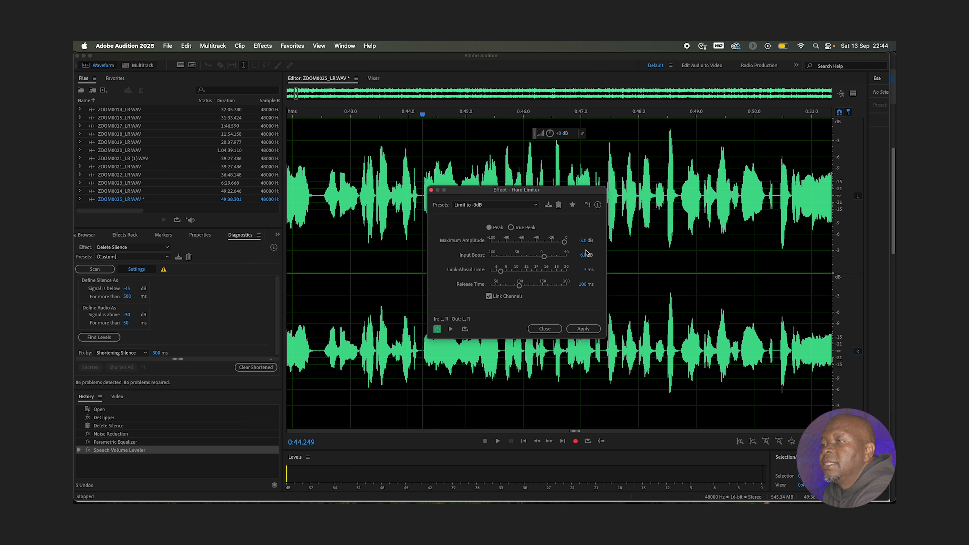
{"action": "left_click", "coordinate": [535, 205]}
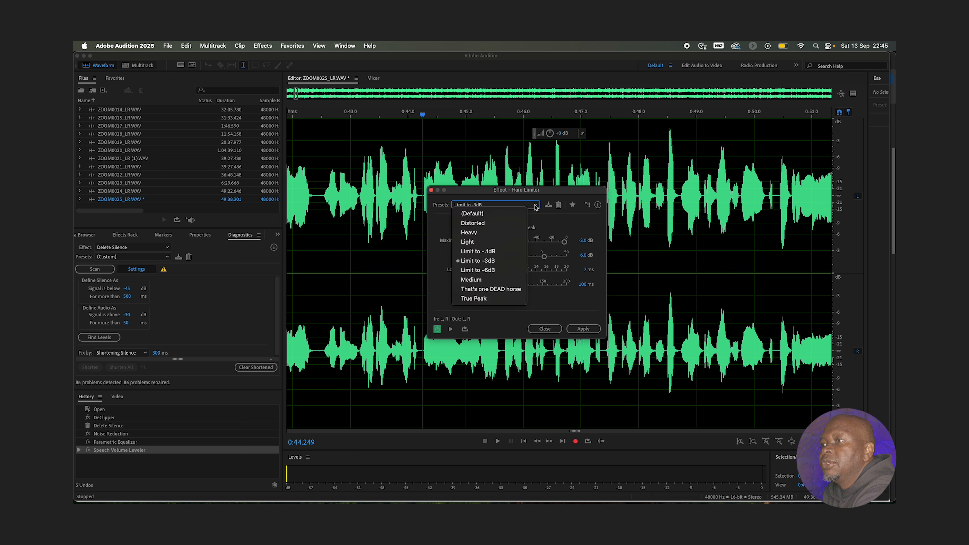
{"action": "left_click", "coordinate": [472, 261]}
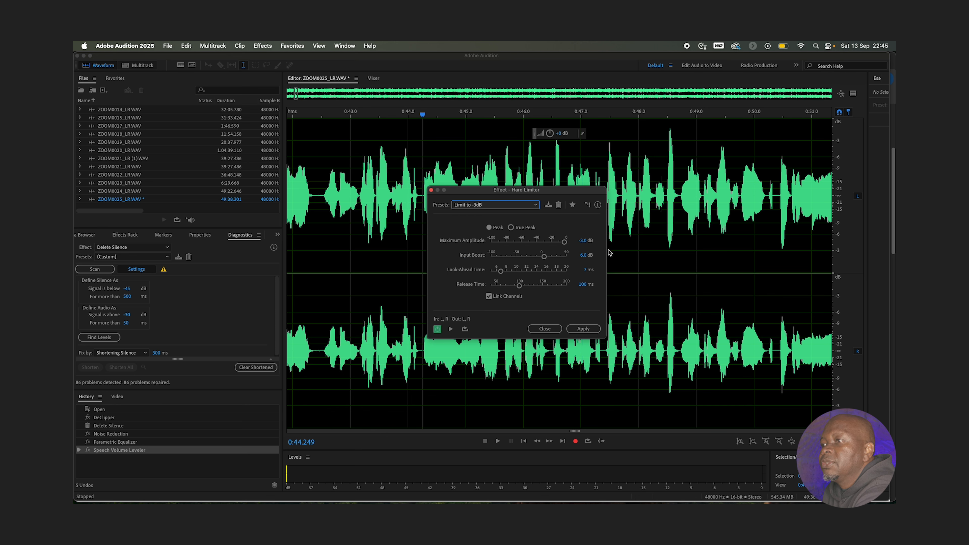
{"action": "left_click", "coordinate": [583, 329]}
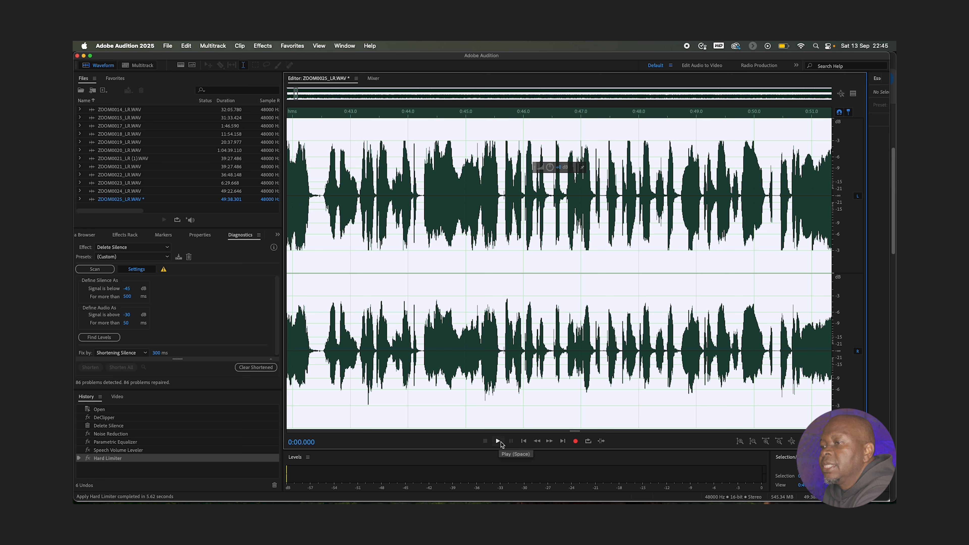
Play back the limited recording and return the playhead to the start of the file
{"action": "left_click", "coordinate": [499, 442]}
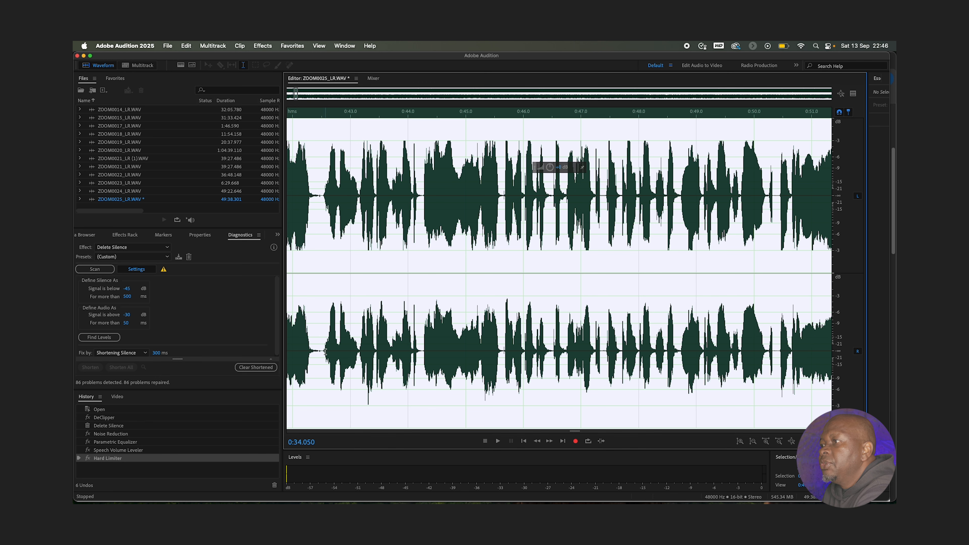
{"action": "left_click", "coordinate": [322, 350]}
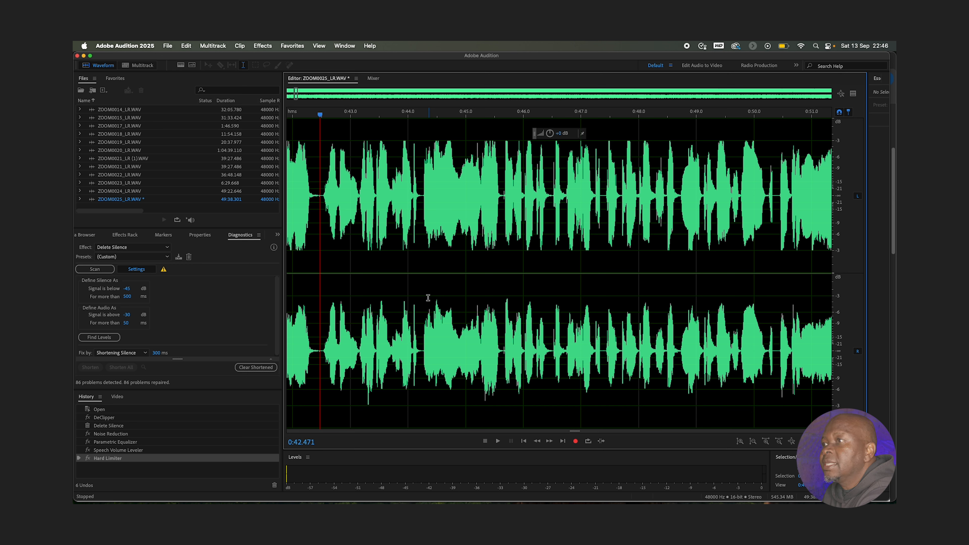
{"action": "key", "text": "Home"}
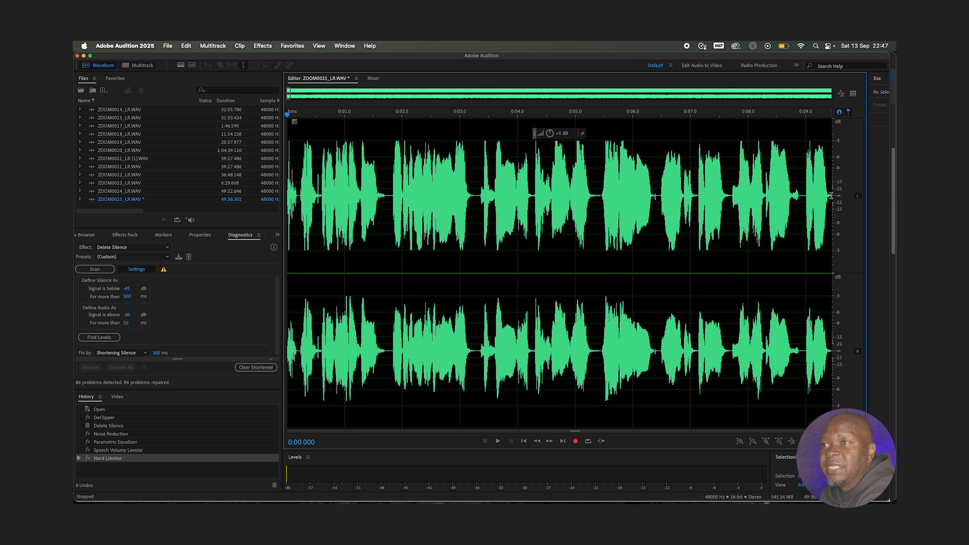
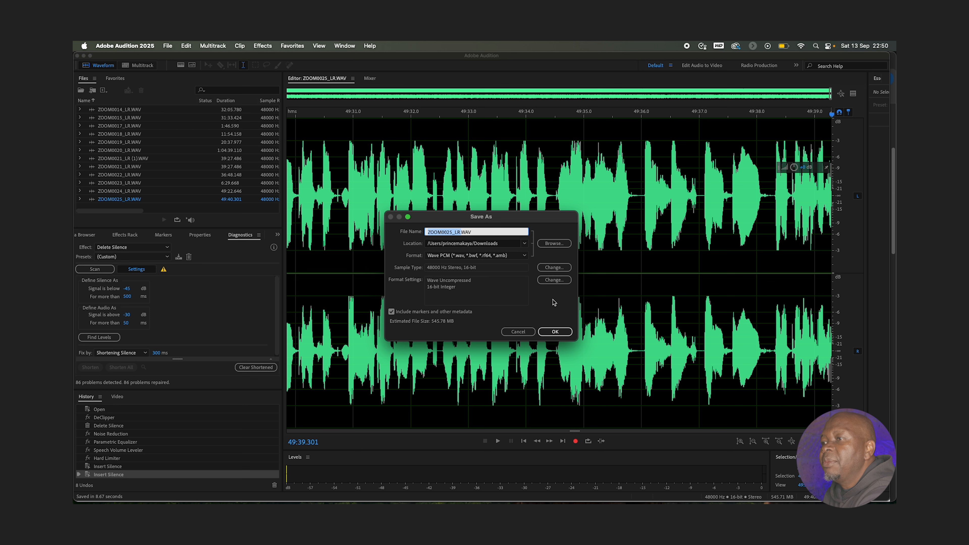
Dismiss the Save As dialog and set up a file export of the recording in MP3 Audio format
{"action": "left_click", "coordinate": [520, 332]}
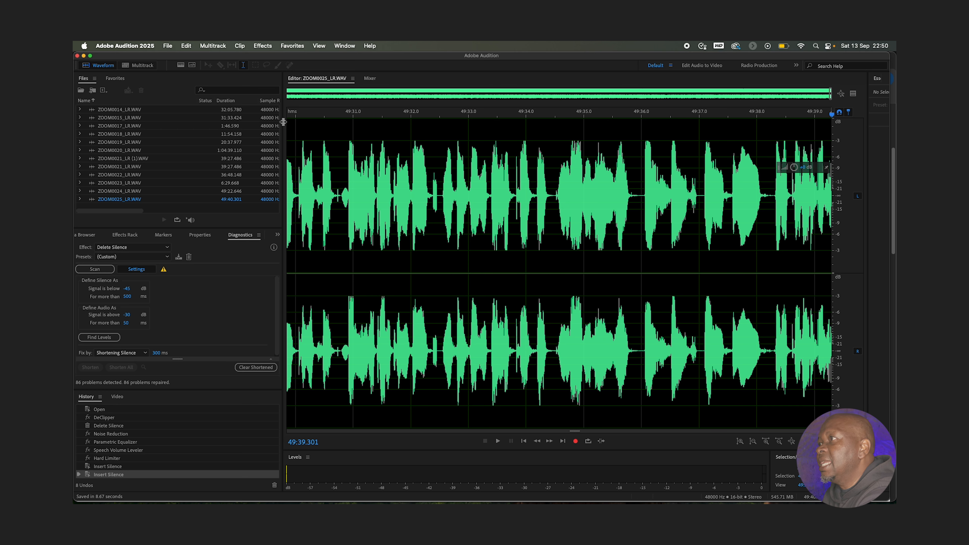
{"action": "left_click", "coordinate": [168, 45]}
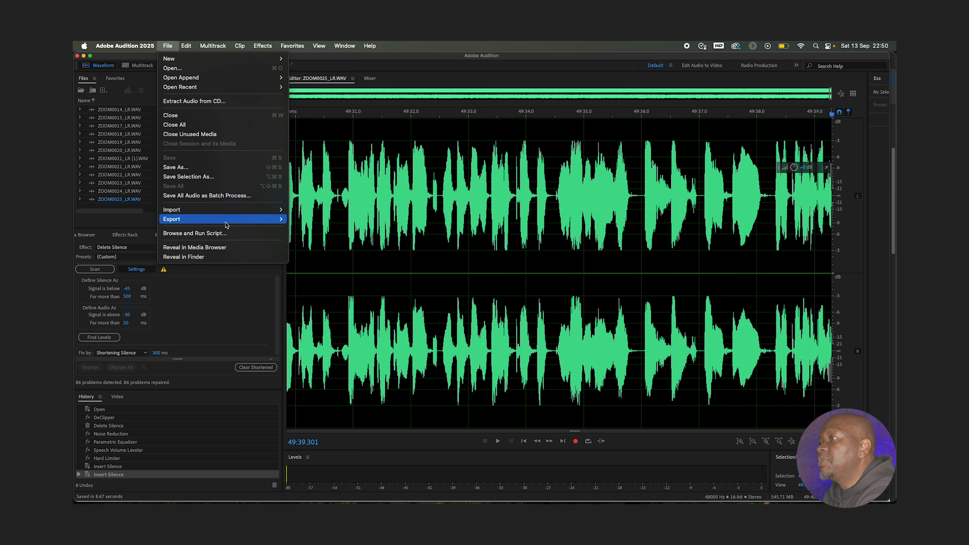
{"action": "mouse_move", "coordinate": [226, 221]}
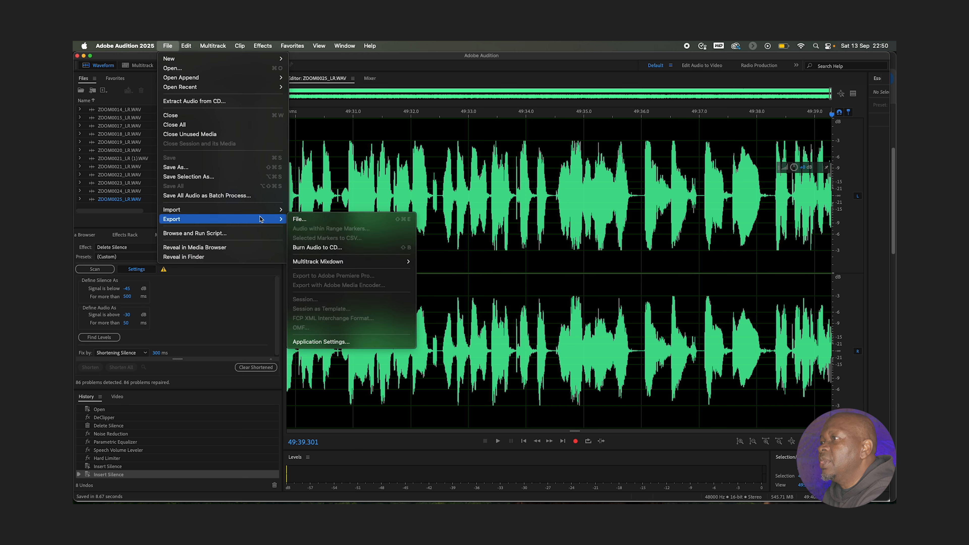
{"action": "left_click", "coordinate": [303, 220]}
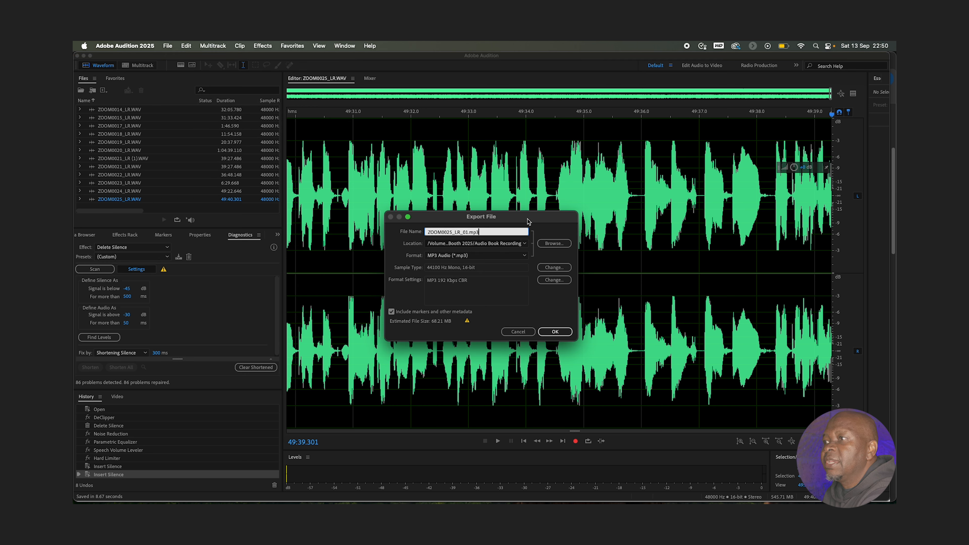
{"action": "left_click", "coordinate": [440, 232]}
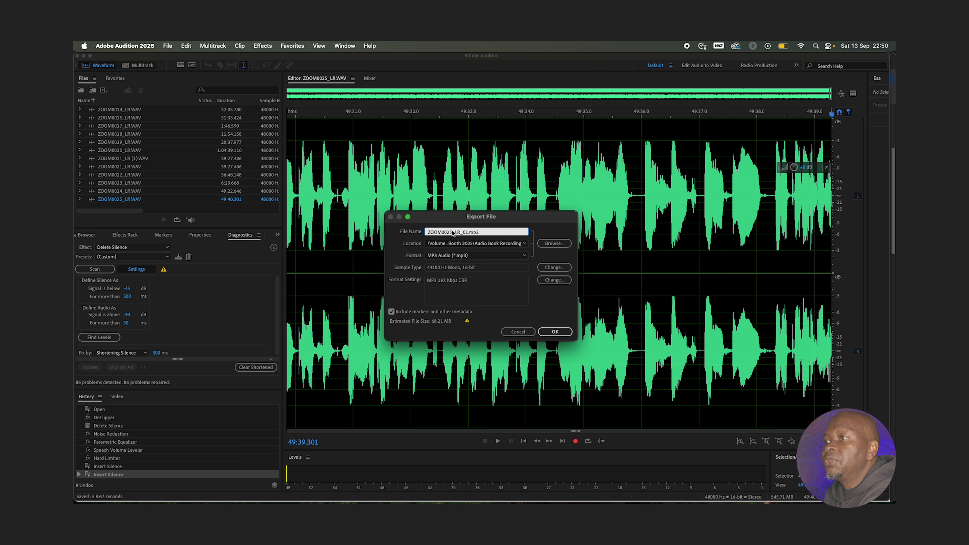
{"action": "left_click", "coordinate": [556, 244]}
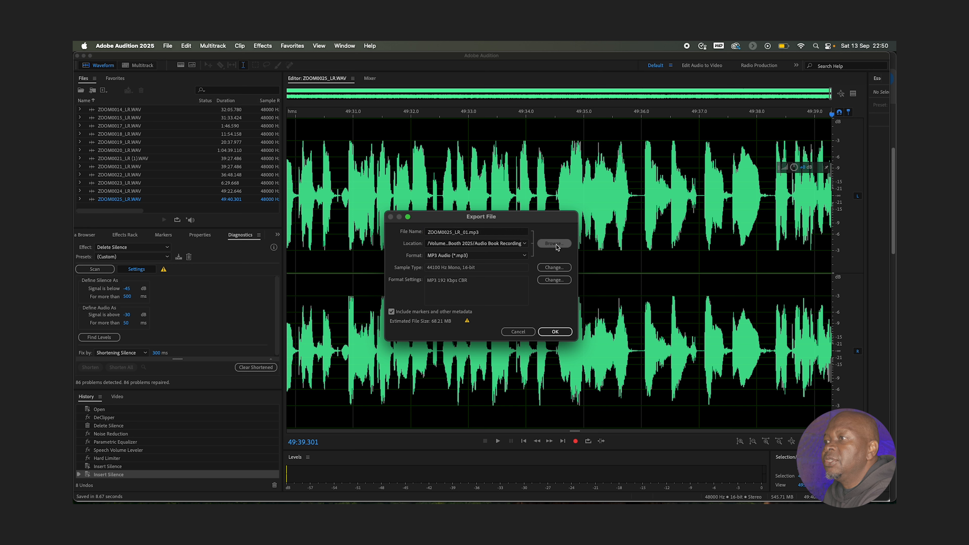
{"action": "left_click", "coordinate": [585, 320]}
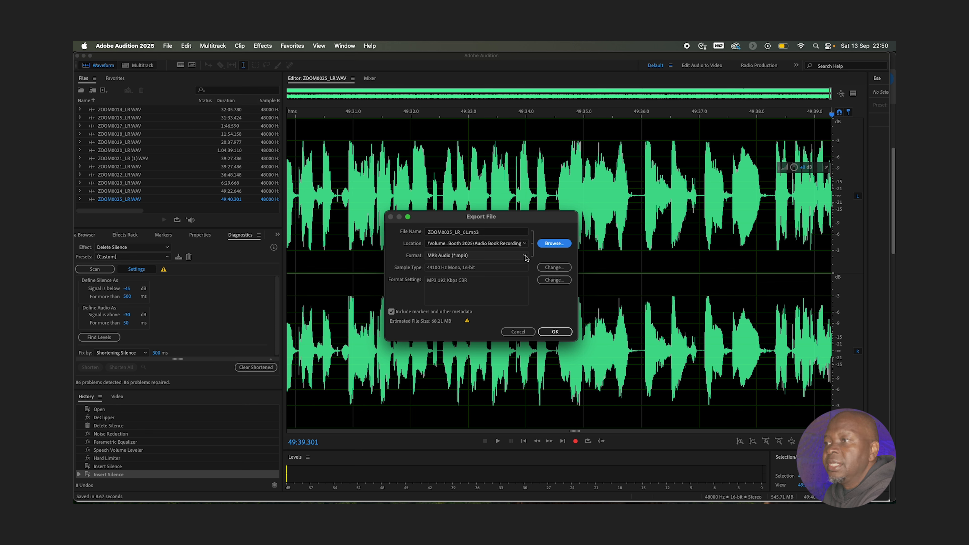
{"action": "left_click", "coordinate": [525, 256]}
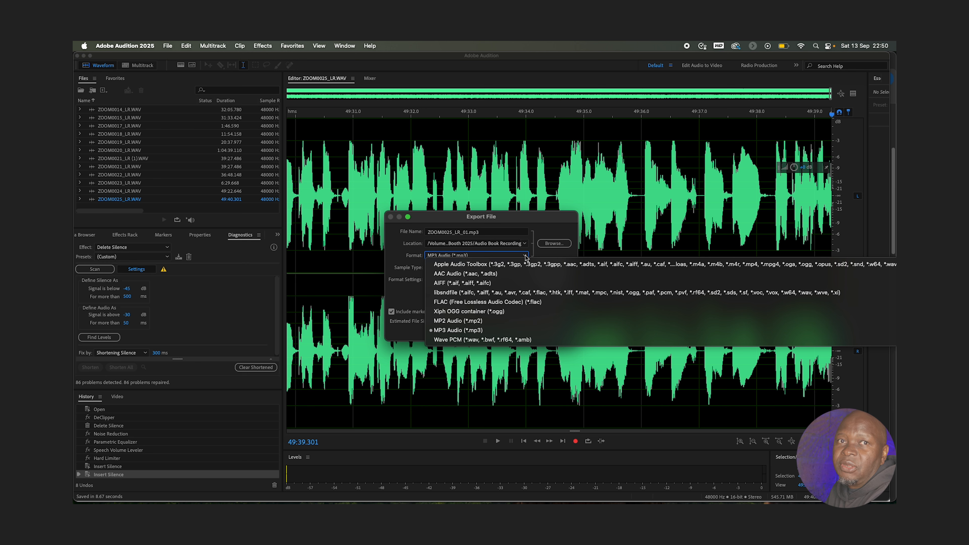
{"action": "left_click", "coordinate": [473, 331]}
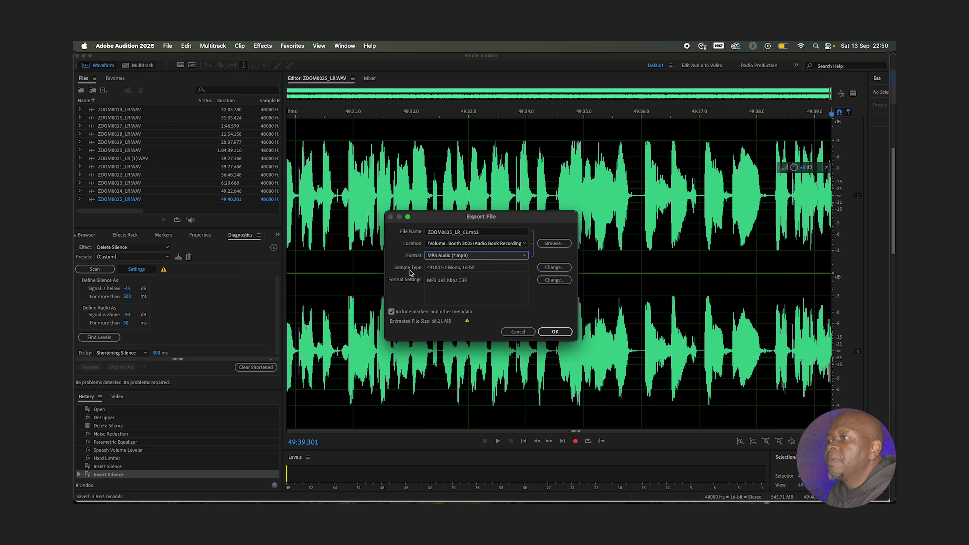
Confirm the export's sample type as 44100 Hz, mono, with a 16-bit depth
{"action": "left_click", "coordinate": [552, 268]}
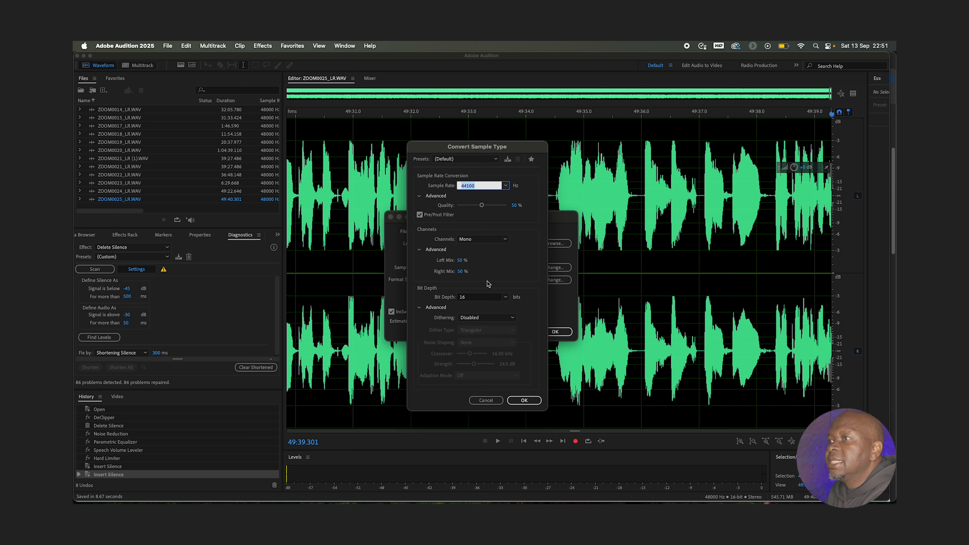
{"action": "left_click", "coordinate": [506, 186]}
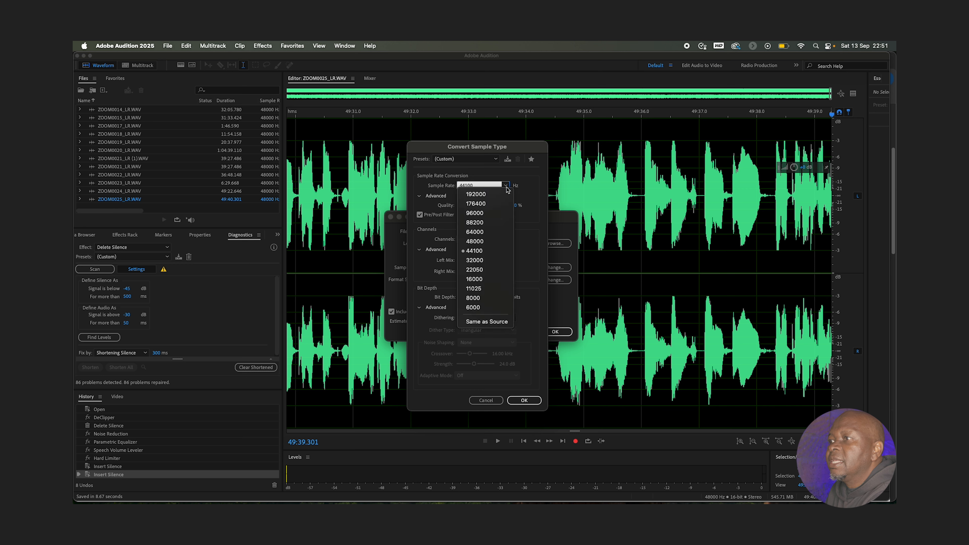
{"action": "left_click", "coordinate": [507, 187]}
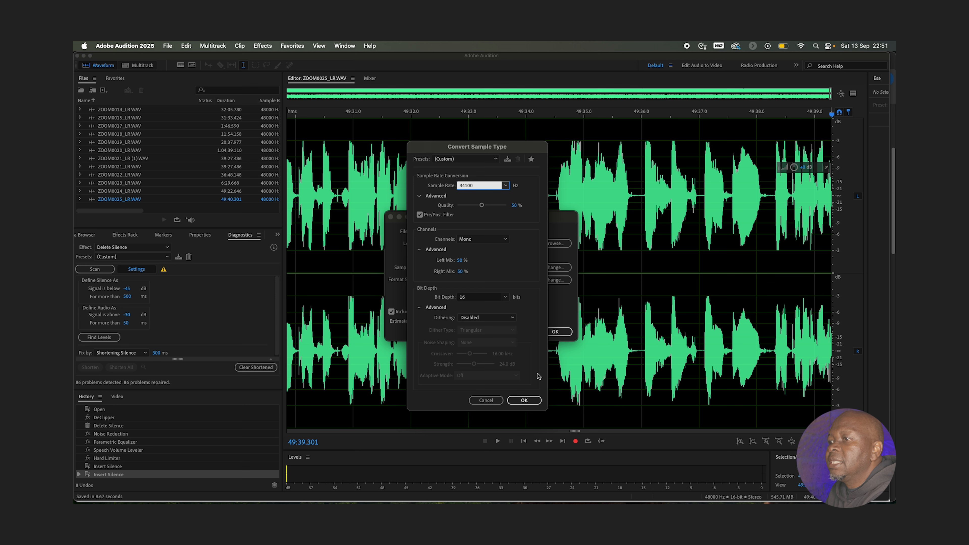
{"action": "left_click", "coordinate": [529, 401]}
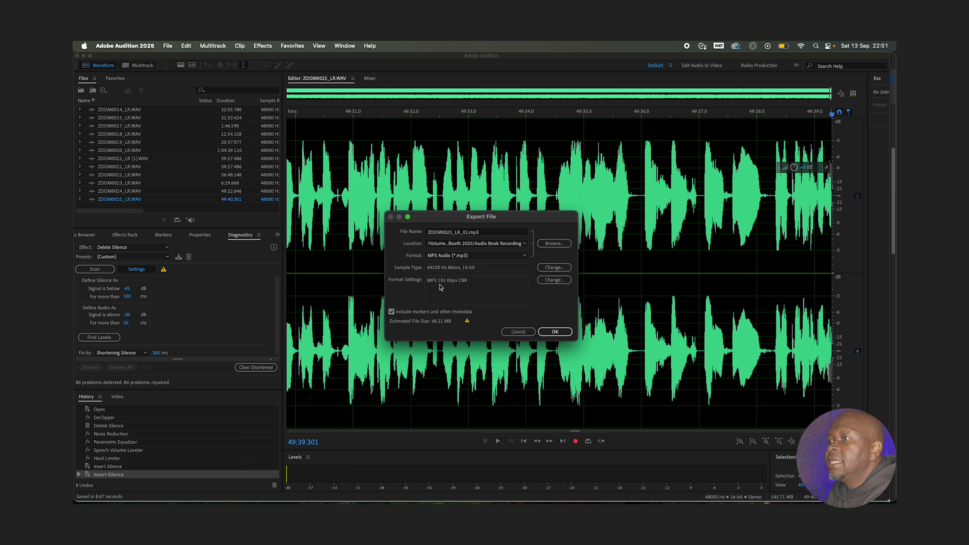
Choose a constant MP3 bitrate of 192 Kbps (44100 Hz) for the export
{"action": "left_click", "coordinate": [554, 282]}
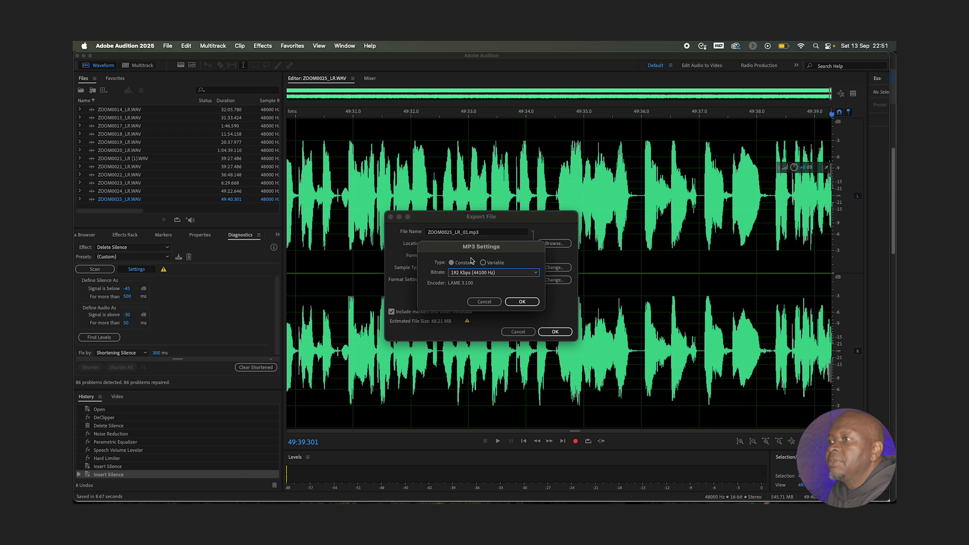
{"action": "left_click", "coordinate": [537, 273]}
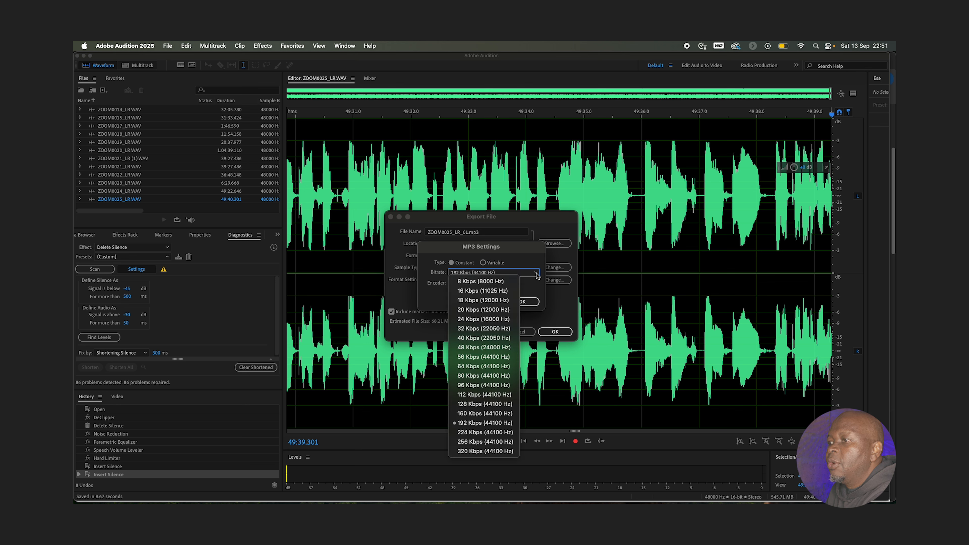
{"action": "left_click", "coordinate": [489, 423]}
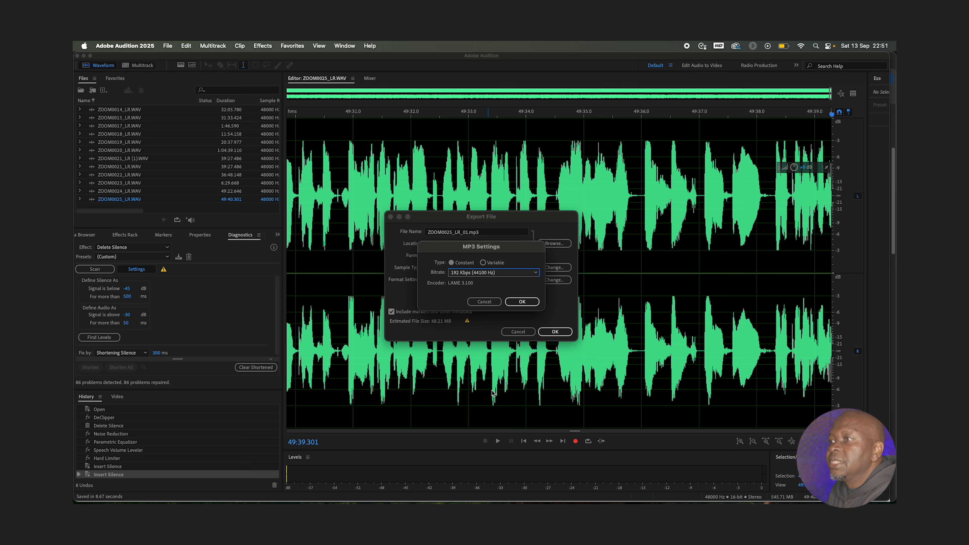
{"action": "left_click", "coordinate": [522, 302]}
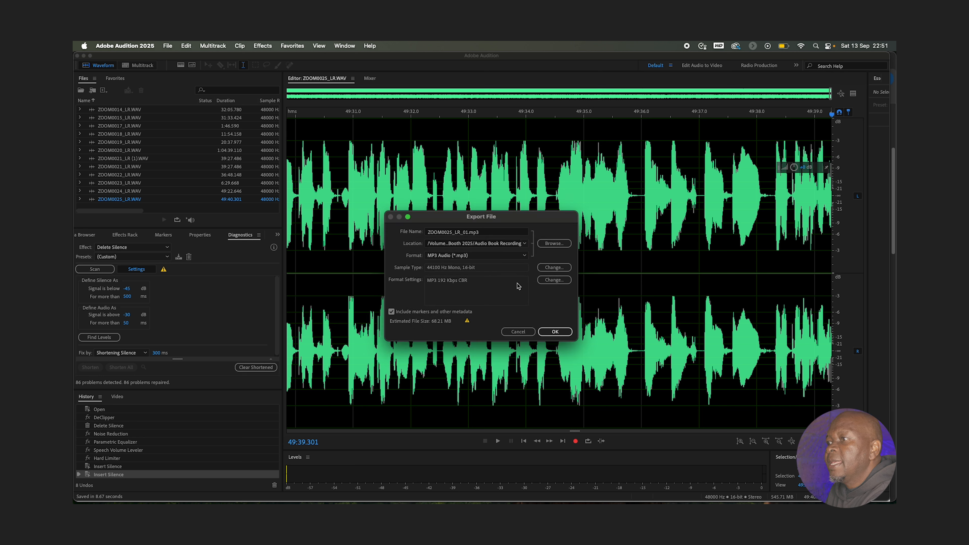
Name the export 01_Chapter 1_Tutorial.mp3 in the Downloads folder and export it, accepting the lossy compressed format
{"action": "left_click", "coordinate": [554, 243]}
{"action": "type", "text": "01_Chapter 1_Tutoria"}
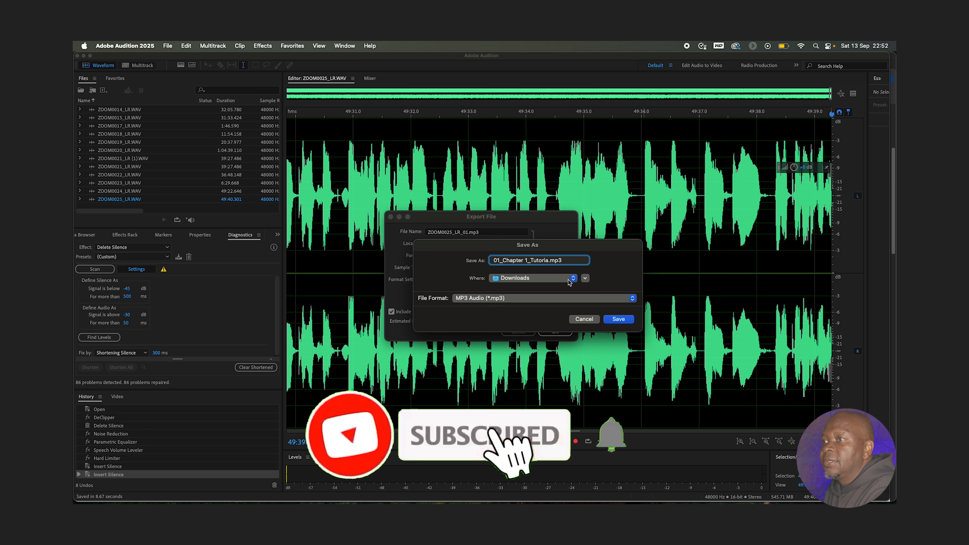
{"action": "type", "text": "l"}
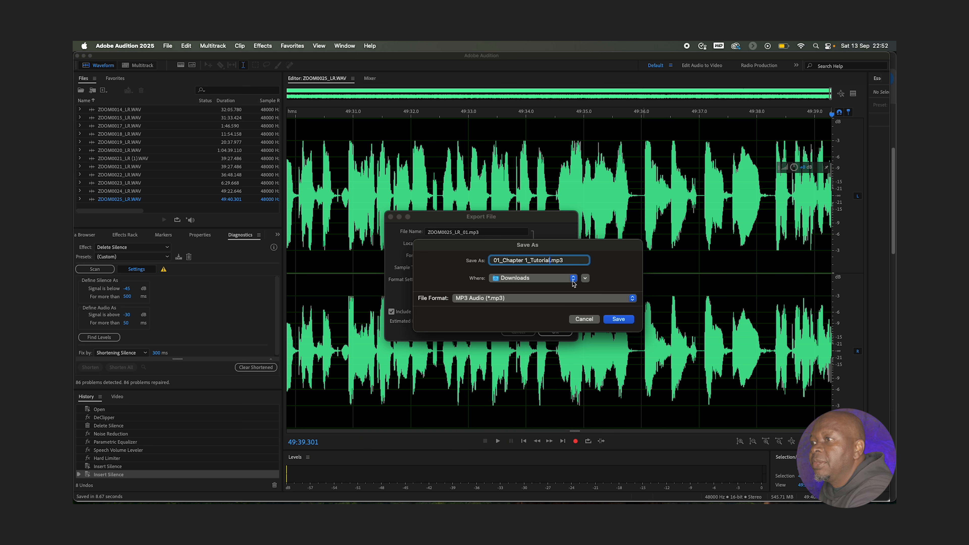
{"action": "left_click", "coordinate": [618, 319]}
{"action": "left_click", "coordinate": [555, 332]}
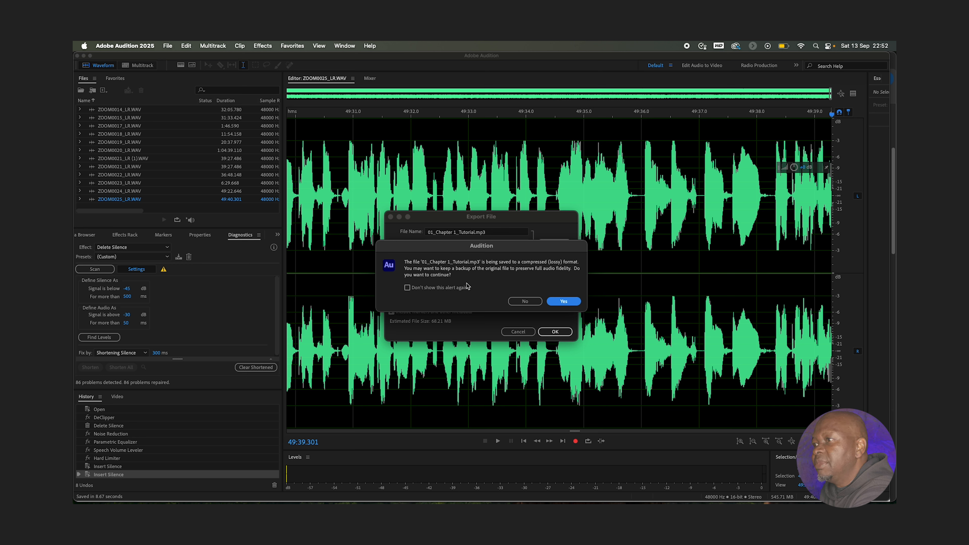
{"action": "left_click", "coordinate": [564, 301]}
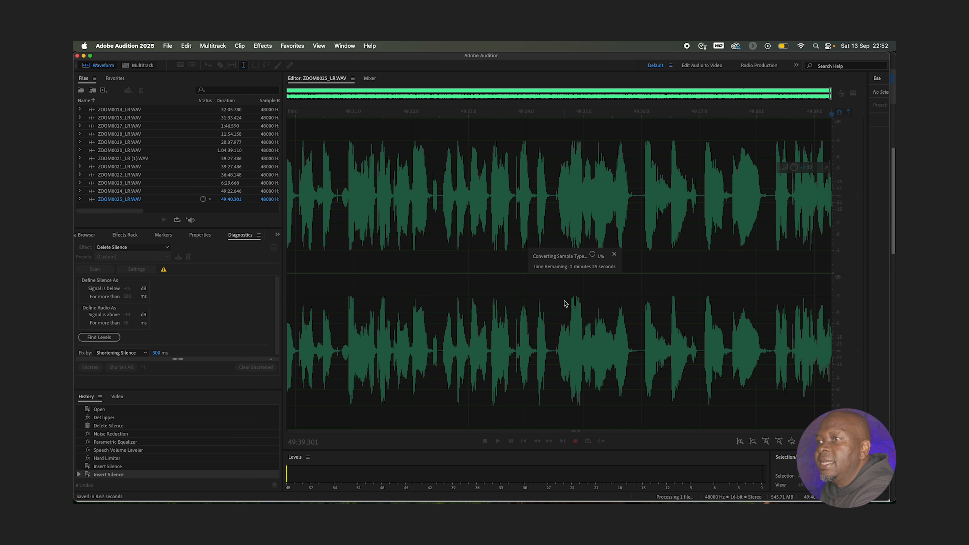